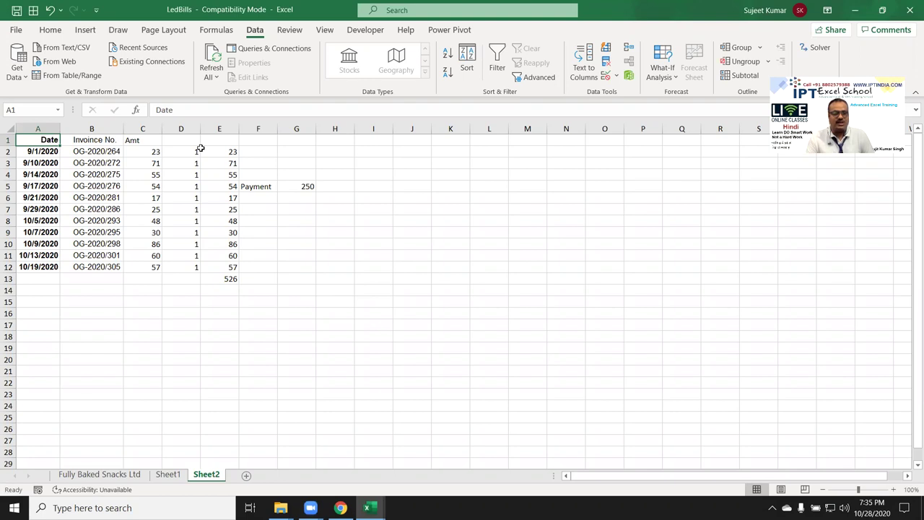
# - Undo the last change so helper cells D2:E13 on Sheet2 are empty again
pyautogui.hotkey('ctrl', 'z')
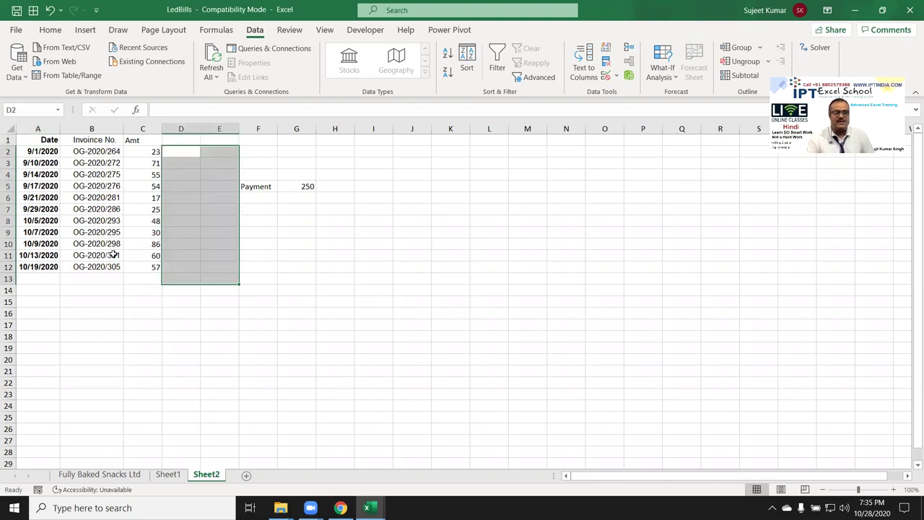
pyautogui.click(25, 151)
pyautogui.click(109, 154)
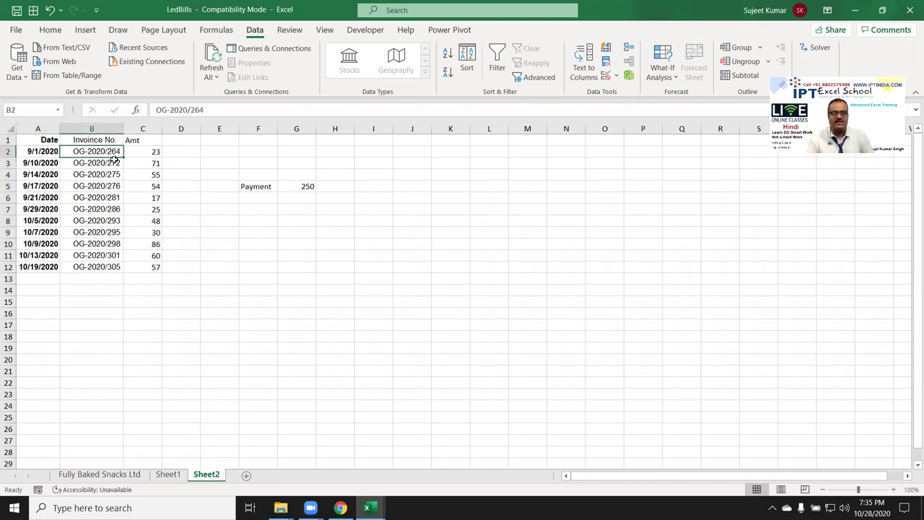
pyautogui.moveTo(140, 154); pyautogui.dragTo(142, 266)
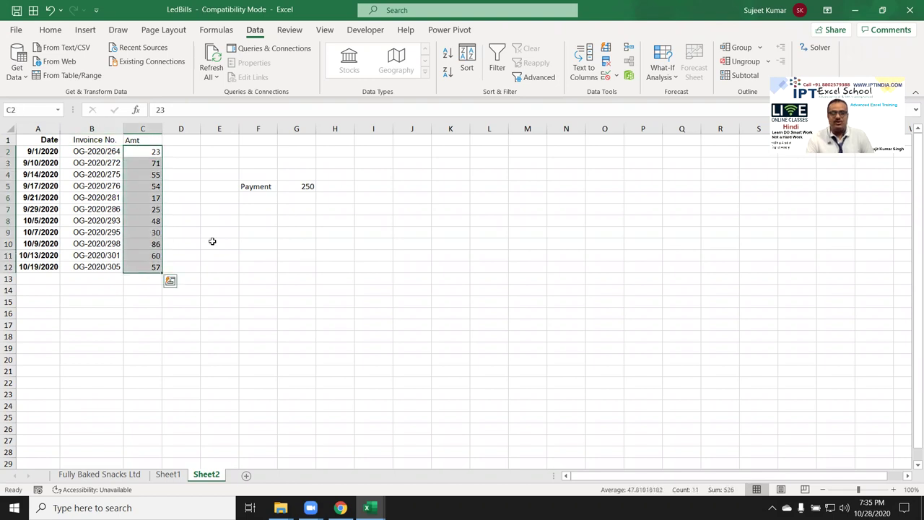
pyautogui.click(291, 186)
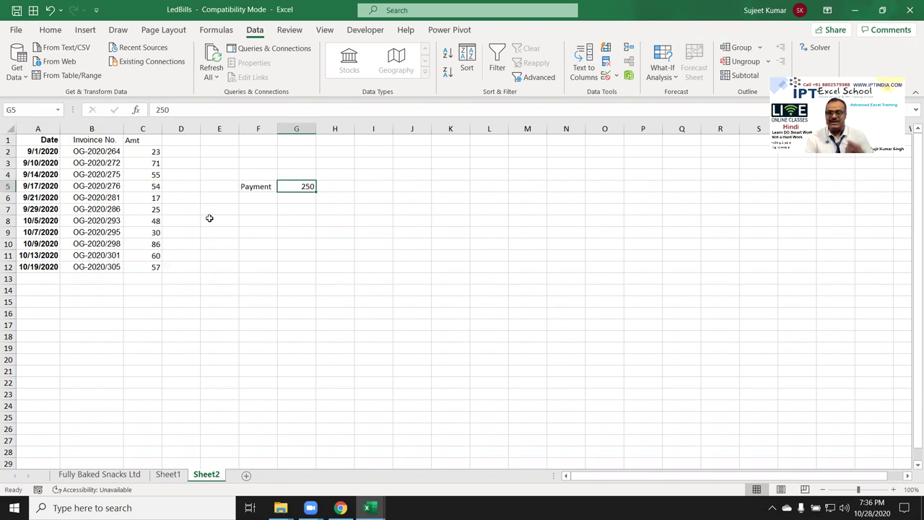
pyautogui.click(174, 151)
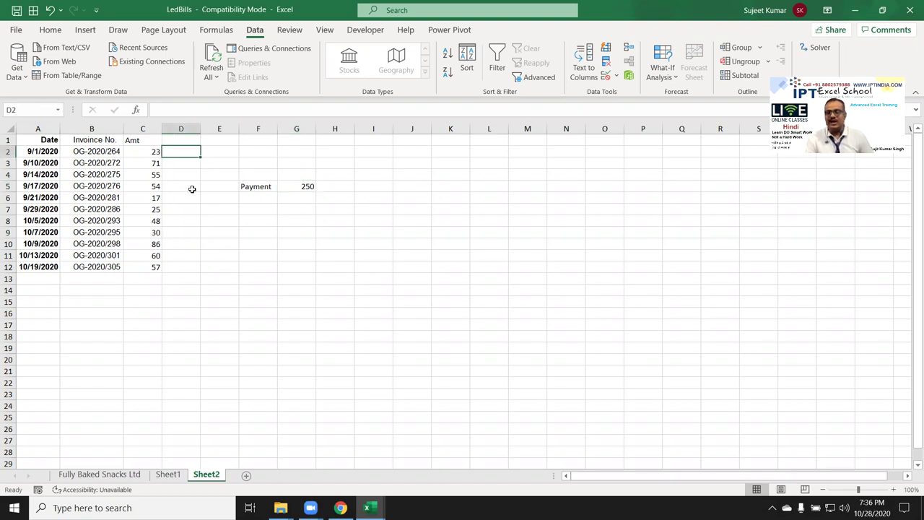
pyautogui.click(156, 153)
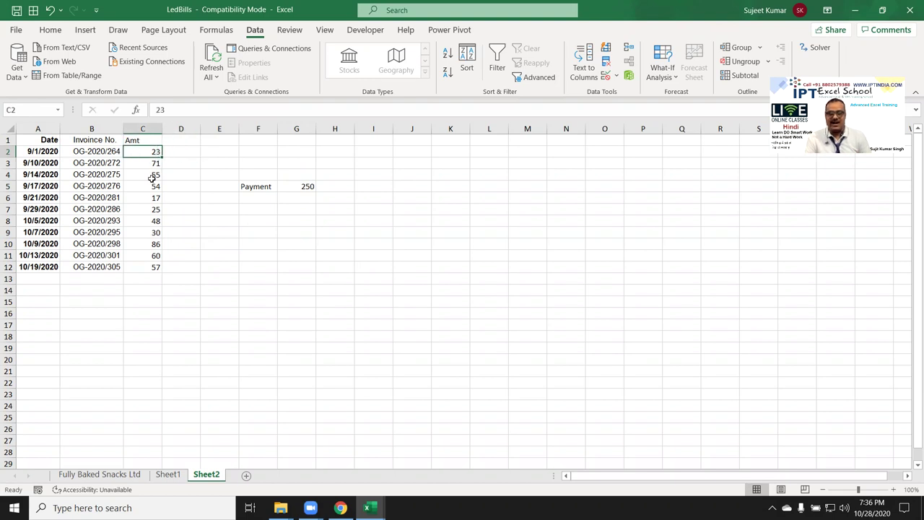
pyautogui.keyDown('ctrl'); pyautogui.click(151, 177); pyautogui.keyUp('ctrl')
pyautogui.keyDown('ctrl'); pyautogui.click(150, 199); pyautogui.keyUp('ctrl')
pyautogui.keyDown('ctrl'); pyautogui.click(148, 210); pyautogui.keyUp('ctrl')
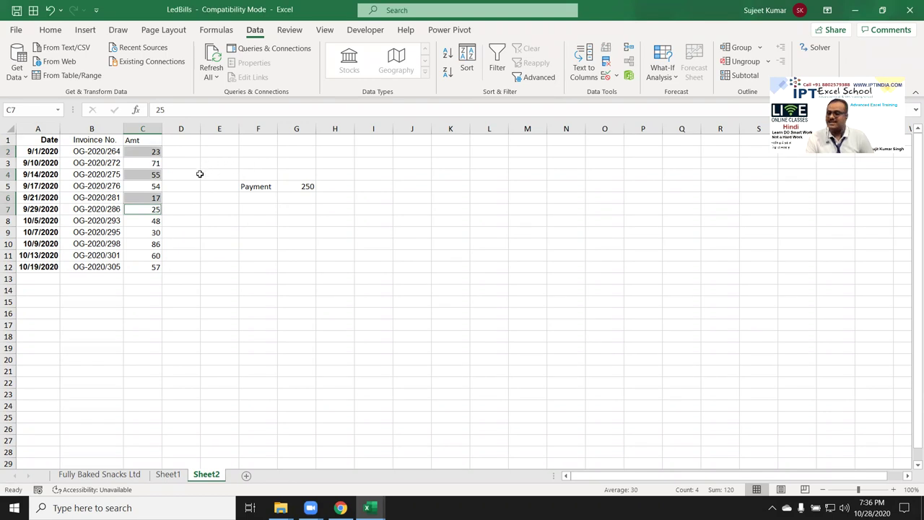
# - Fill D2:D12 with a flag value of 1 for every invoice
pyautogui.click(185, 156)
pyautogui.write('1')
pyautogui.press('Return')
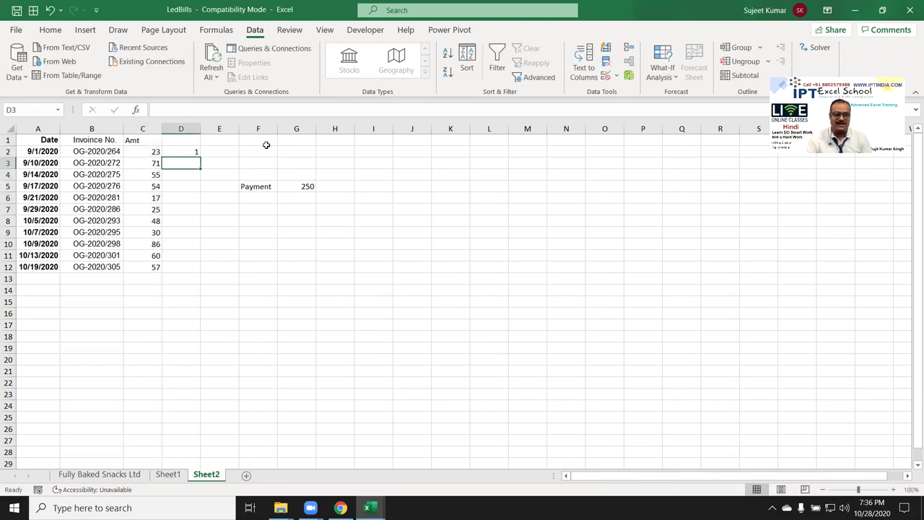
pyautogui.moveTo(173, 155); pyautogui.dragTo(172, 262)
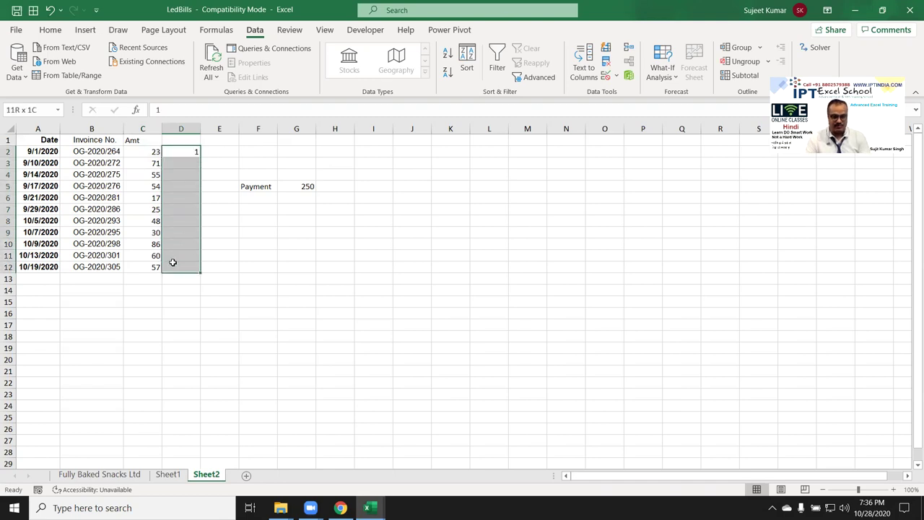
pyautogui.hotkey('ctrl', 'd')
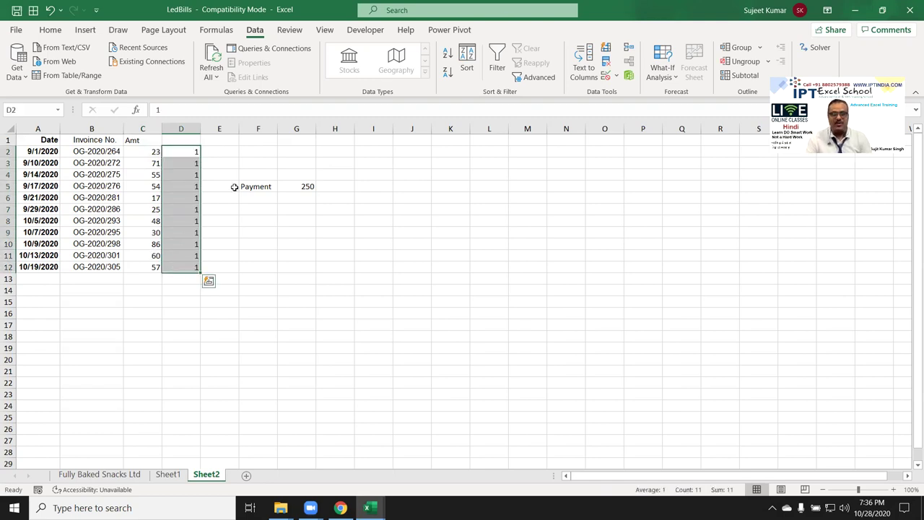
# - Enter =C2*D2 in E2 and fill it down the invoice rows
pyautogui.click(229, 149)
pyautogui.write('=')
pyautogui.press('Left')
pyautogui.press('Left')
pyautogui.write('*')
pyautogui.press('Left')
pyautogui.press('Return')
pyautogui.click(233, 152)
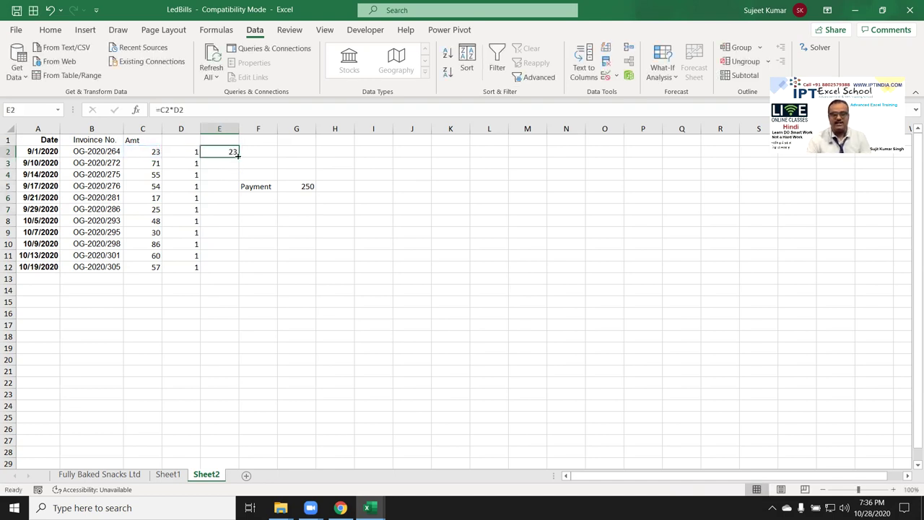
pyautogui.doubleClick(238, 155)
# - AutoSum E2:E12 into E13, giving a total of 526
pyautogui.click(208, 290)
pyautogui.click(210, 280)
pyautogui.hotkey('alt', '=')
pyautogui.press('Return')
pyautogui.click(211, 280)
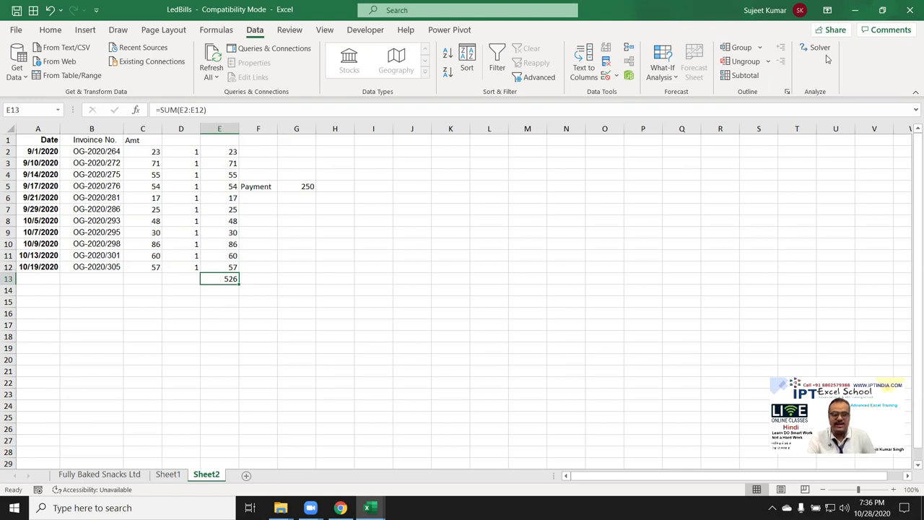
pyautogui.click(16, 31)
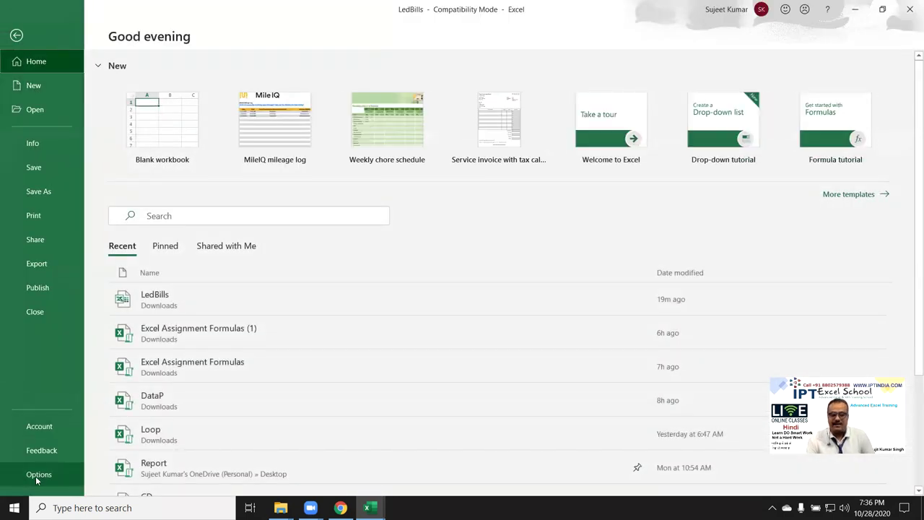
pyautogui.click(35, 476)
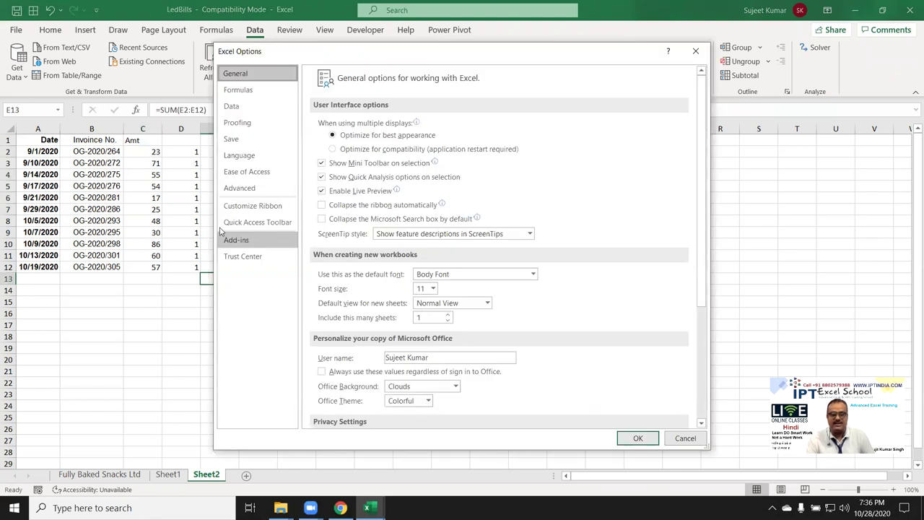
pyautogui.click(257, 238)
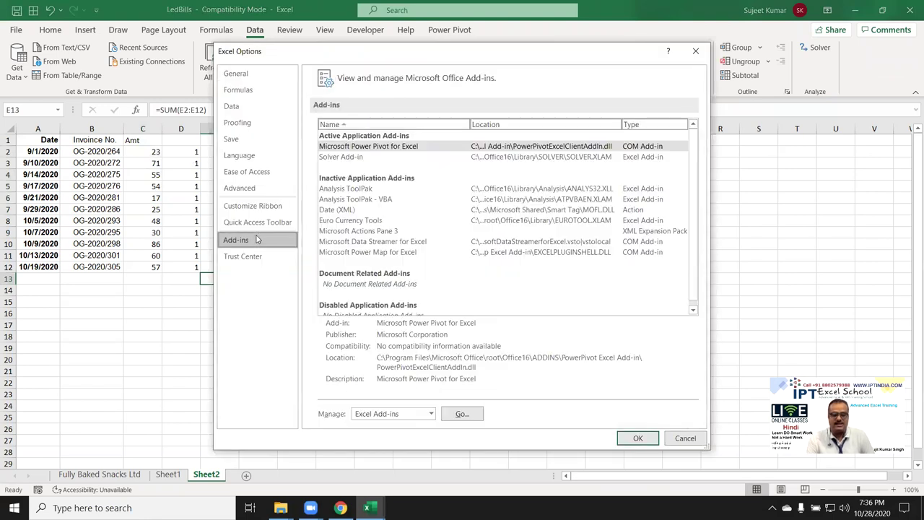
pyautogui.click(461, 414)
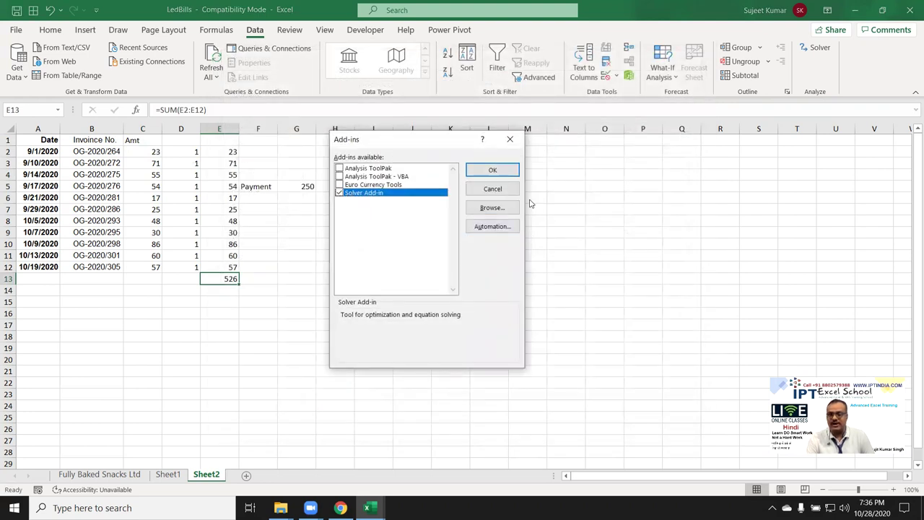
pyautogui.click(510, 139)
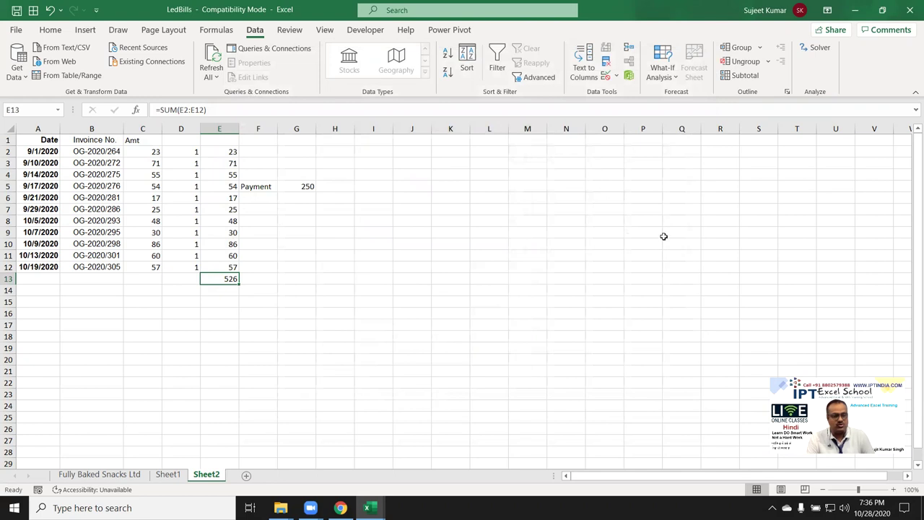
# - Set Solver's objective $E$13 to a value of 250, changing cells $D$2:$D$12
pyautogui.click(816, 47)
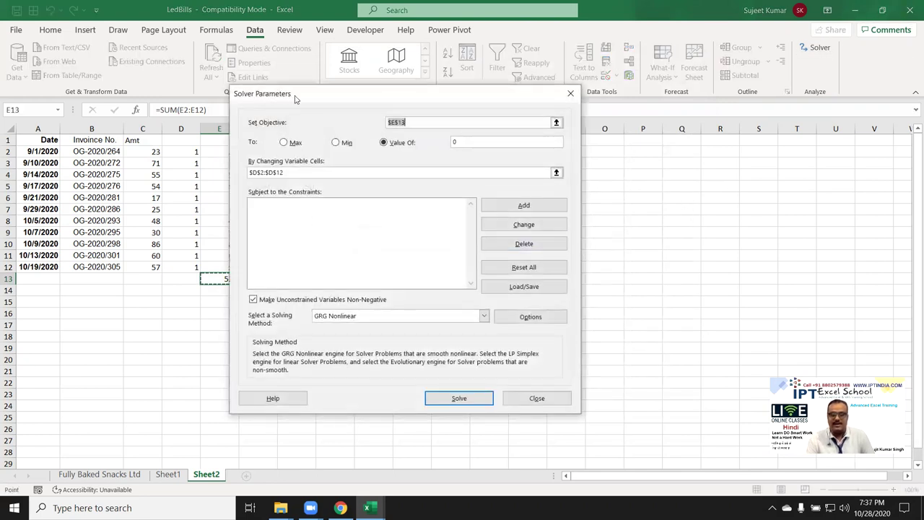
pyautogui.moveTo(295, 99); pyautogui.dragTo(399, 90)
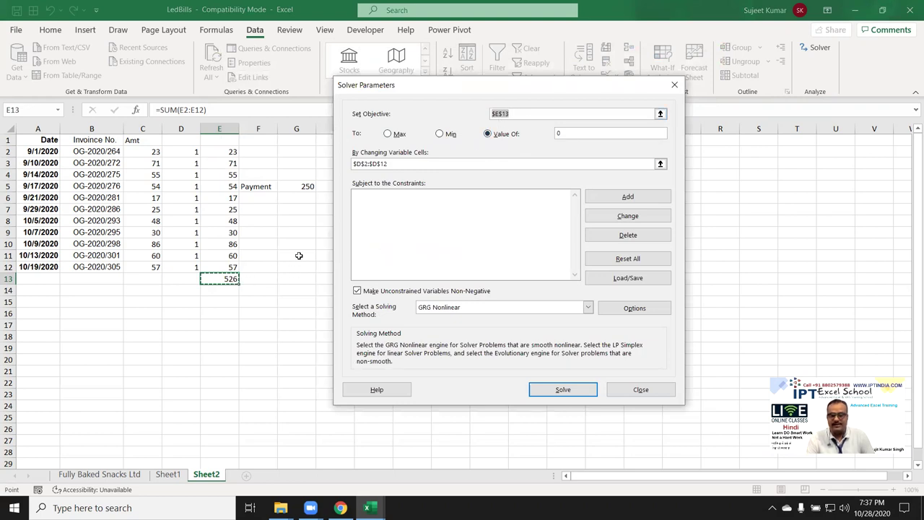
pyautogui.click(591, 135)
pyautogui.write('250')
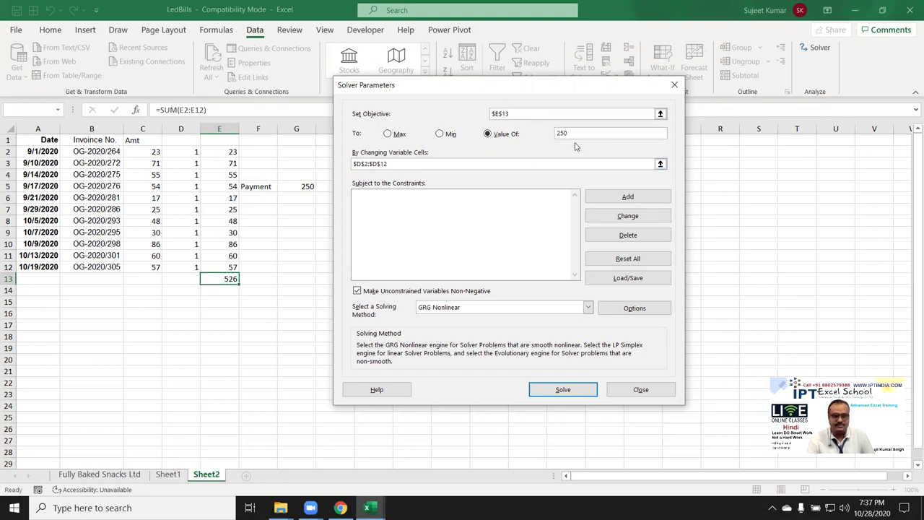
pyautogui.click(391, 164)
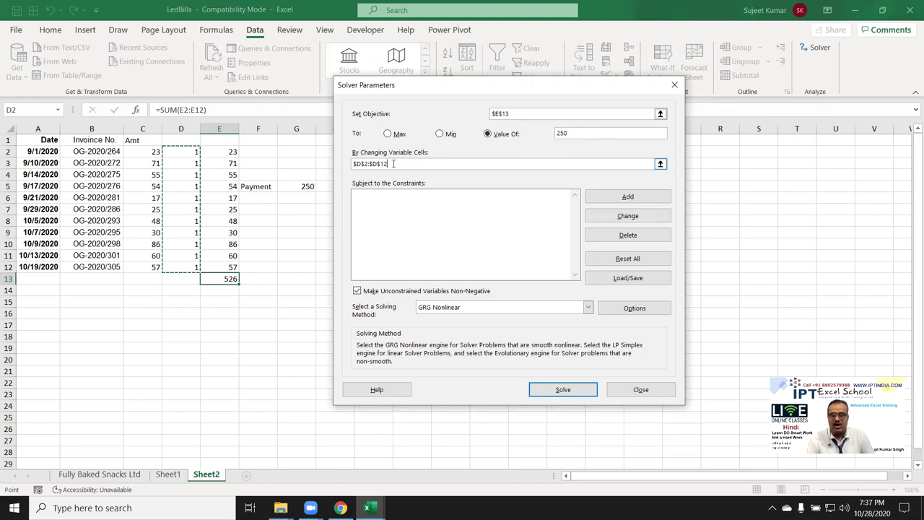
pyautogui.moveTo(387, 164); pyautogui.dragTo(353, 164)
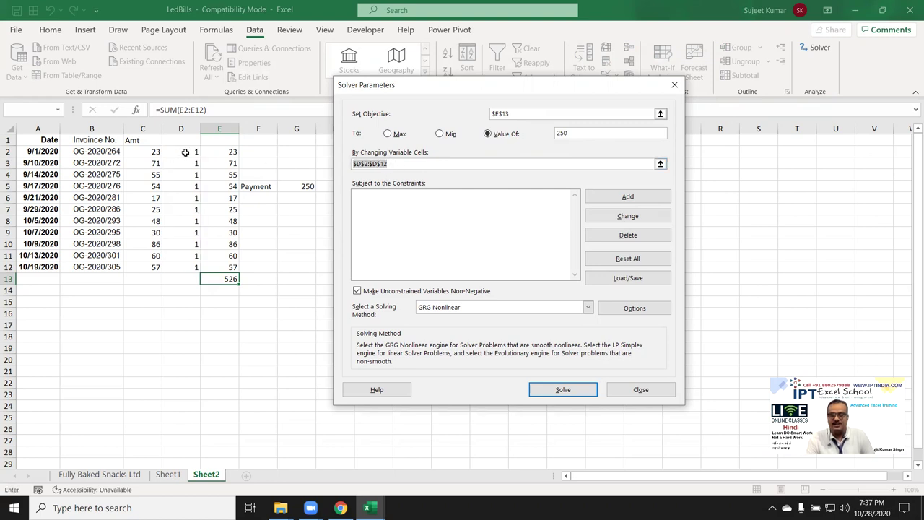
pyautogui.moveTo(187, 152); pyautogui.dragTo(178, 258)
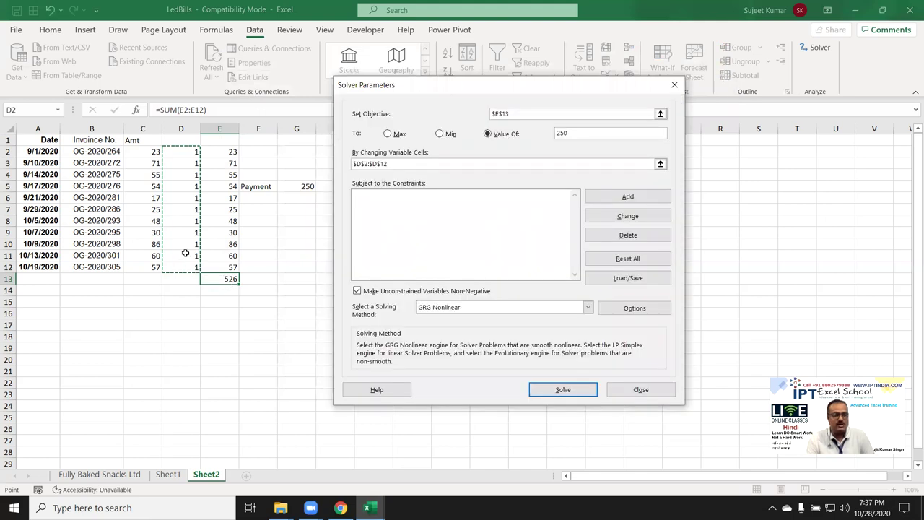
pyautogui.click(485, 185)
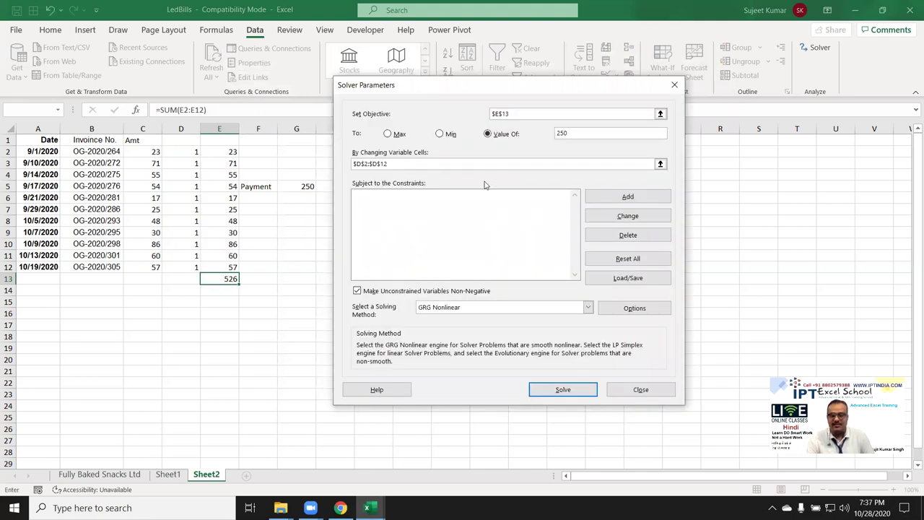
pyautogui.click(617, 196)
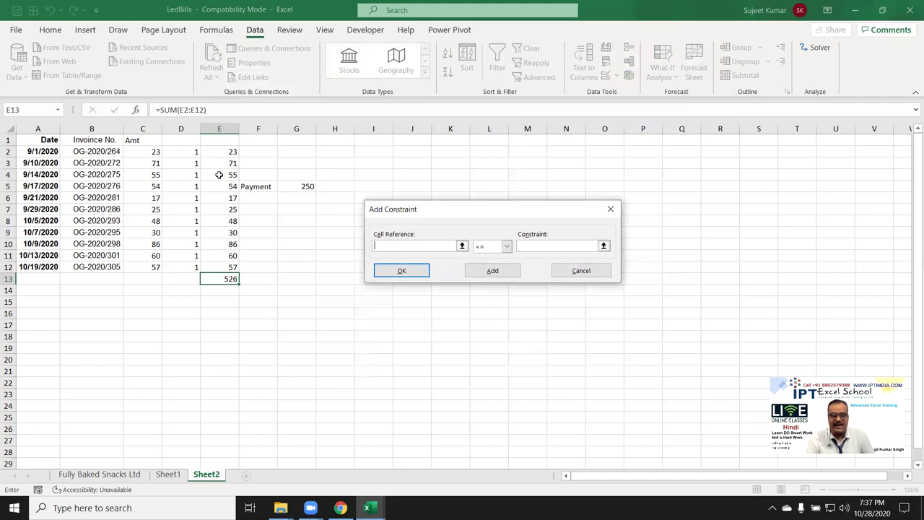
# - Add the Solver constraint D2:D12 <= 1
pyautogui.moveTo(190, 154); pyautogui.dragTo(181, 266)
pyautogui.click(536, 246)
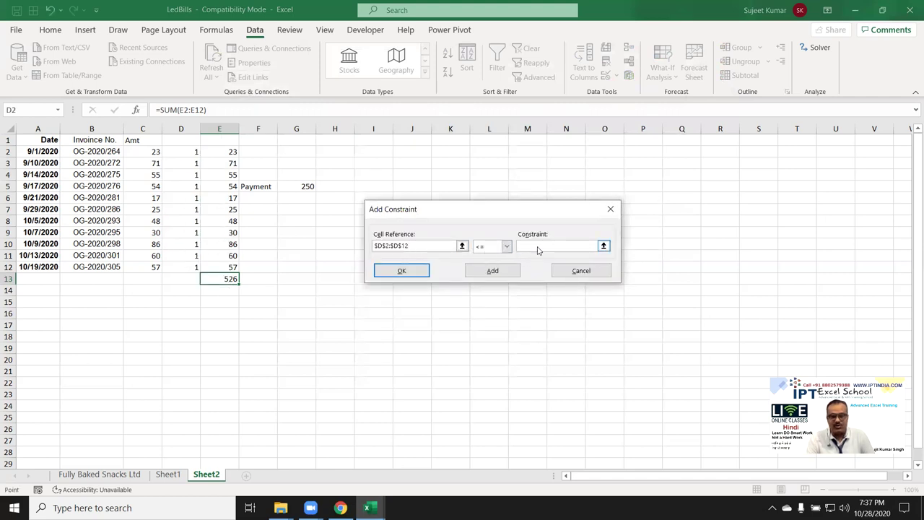
pyautogui.click(420, 270)
# - Add a second constraint making D2:D12 integers
pyautogui.click(582, 199)
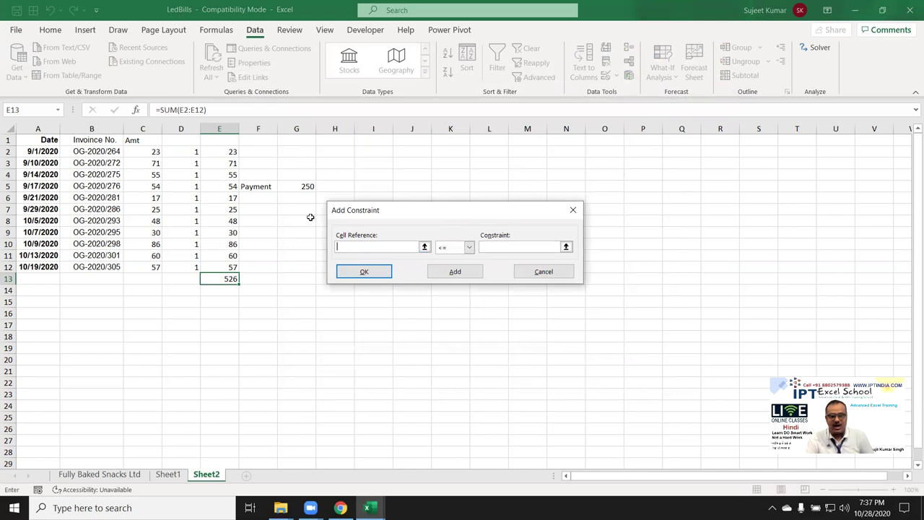
pyautogui.moveTo(186, 154); pyautogui.dragTo(195, 268)
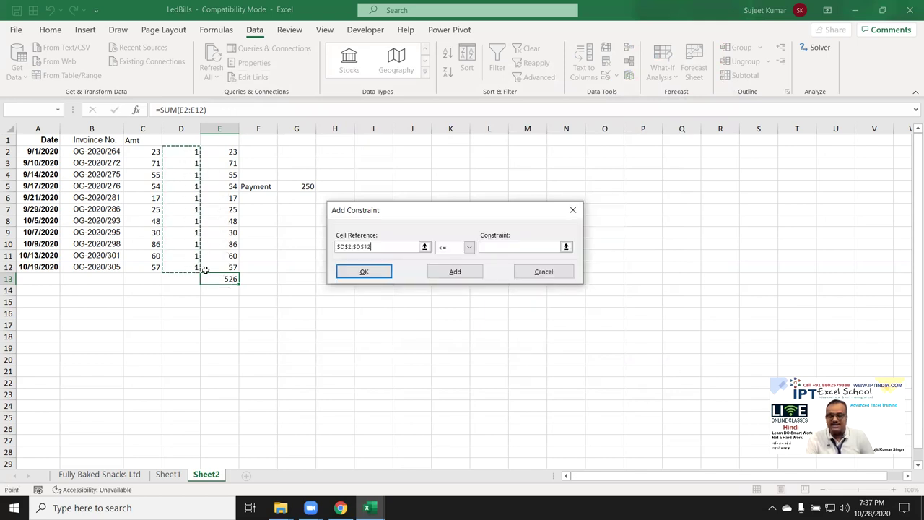
pyautogui.click(470, 247)
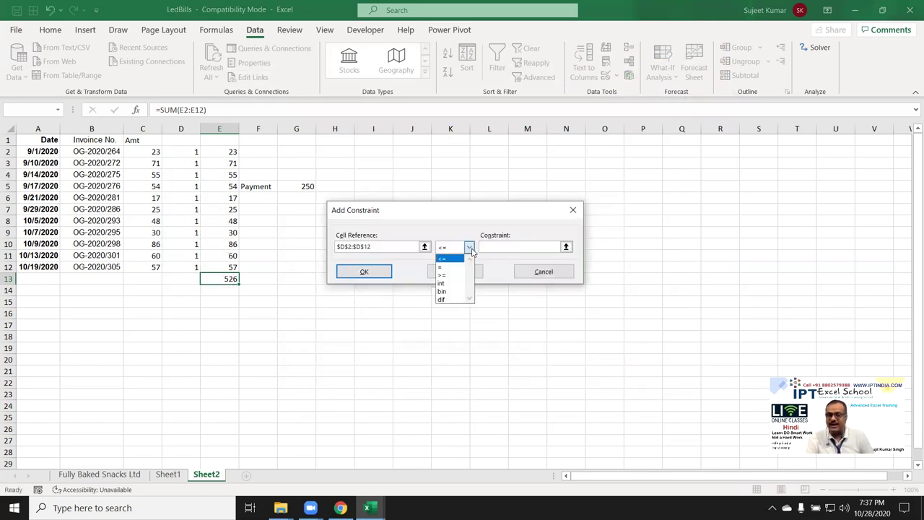
pyautogui.click(454, 286)
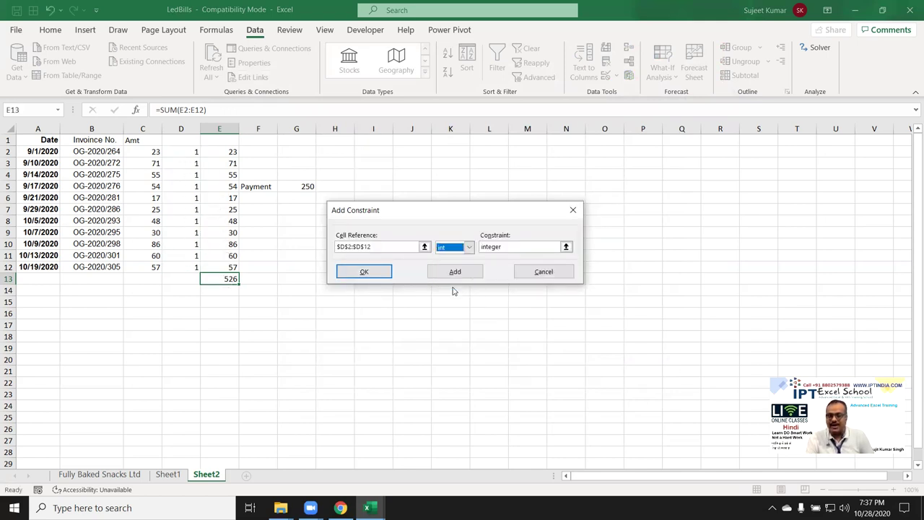
pyautogui.click(369, 275)
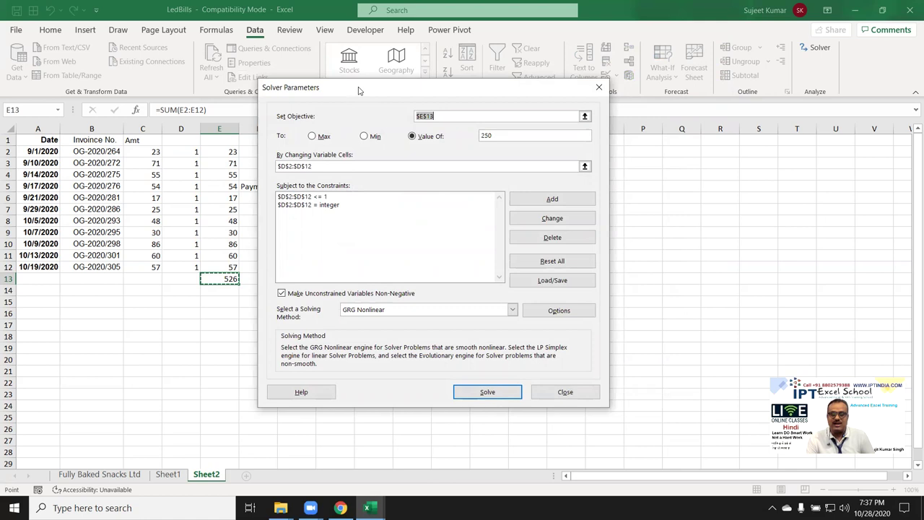
# - Solve and keep the result flagging the 17, 30, 86, 60 and 57 invoices totalling 250
pyautogui.moveTo(354, 89); pyautogui.dragTo(472, 89)
pyautogui.click(598, 394)
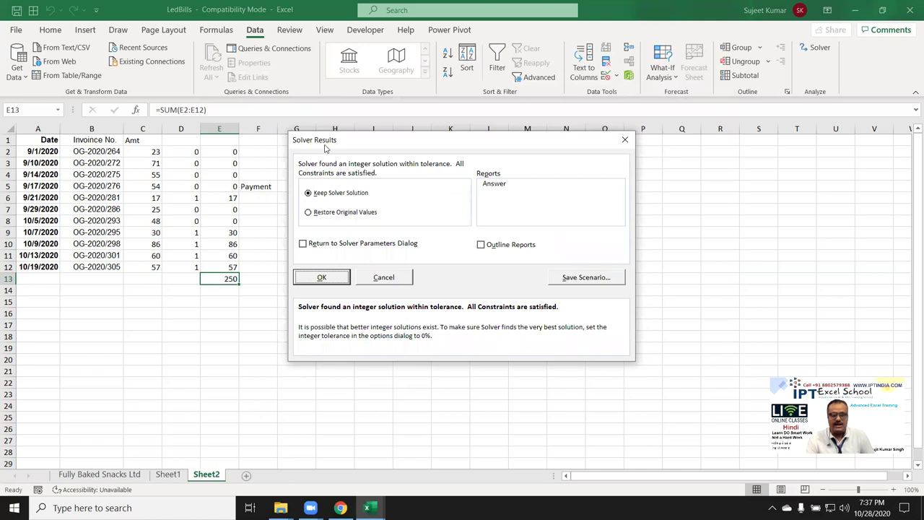
pyautogui.moveTo(333, 142); pyautogui.dragTo(426, 144)
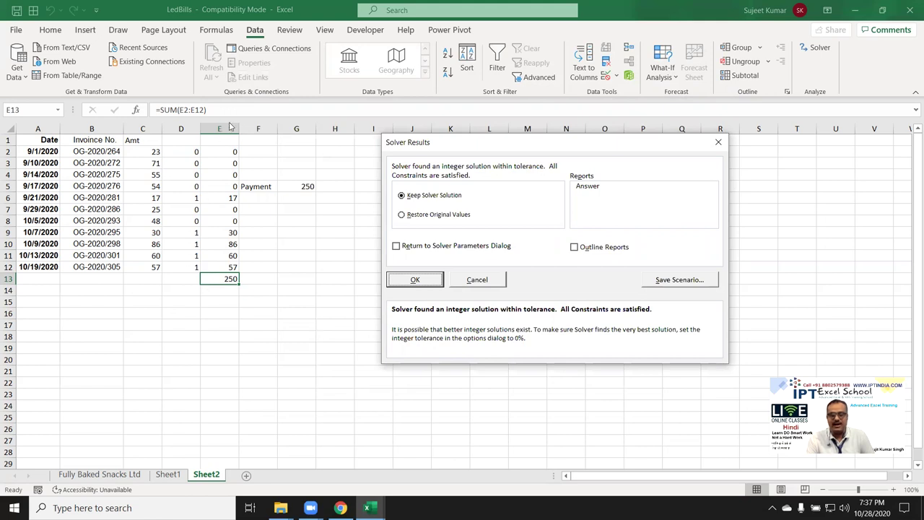
pyautogui.click(418, 279)
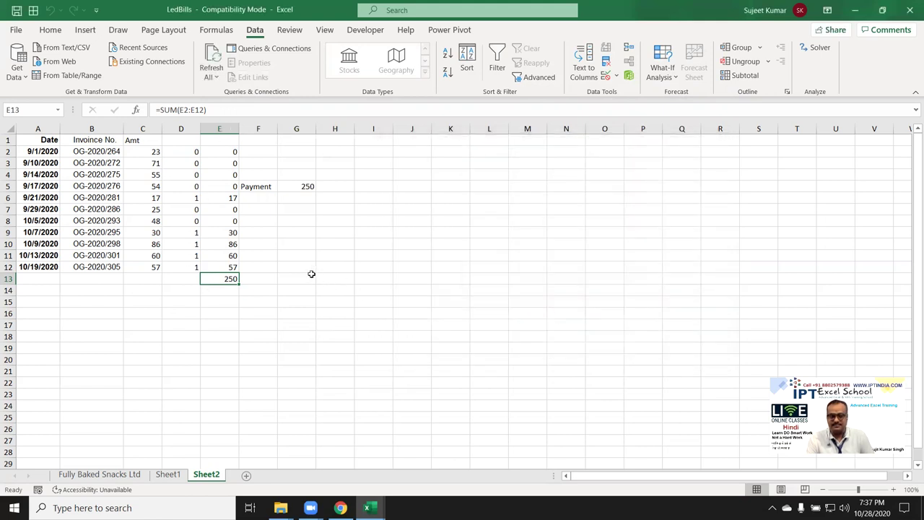
# - Clear the zero flags and amounts from D2:E5 and D7:E8
pyautogui.click(193, 154)
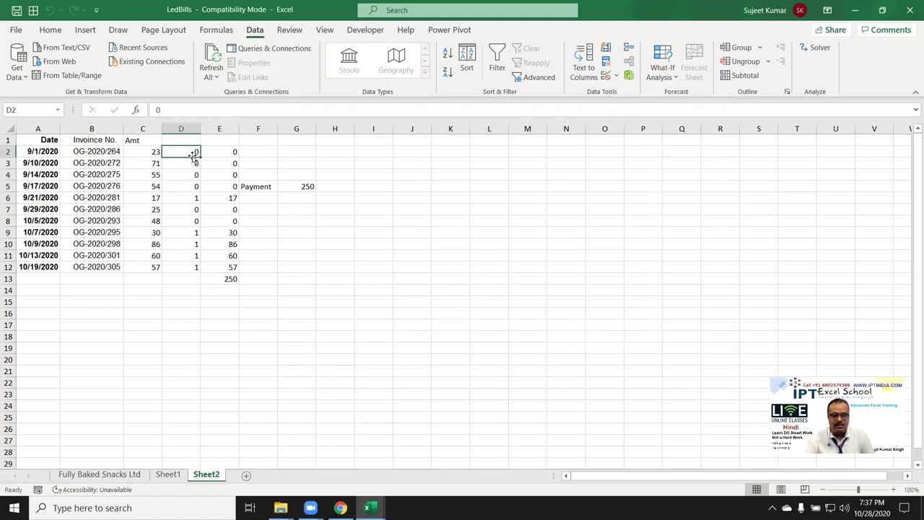
pyautogui.moveTo(193, 150); pyautogui.dragTo(219, 178)
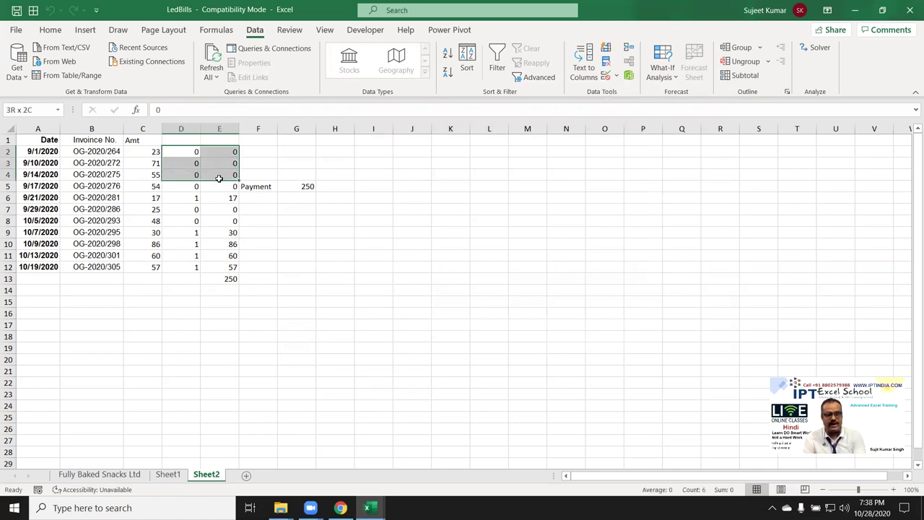
pyautogui.moveTo(219, 178); pyautogui.dragTo(212, 217)
pyautogui.press('Delete')
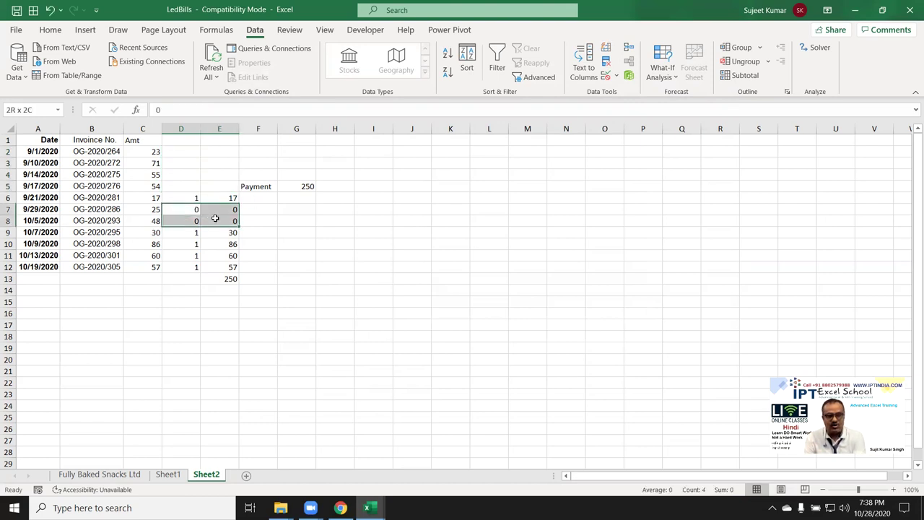
pyautogui.press('Delete')
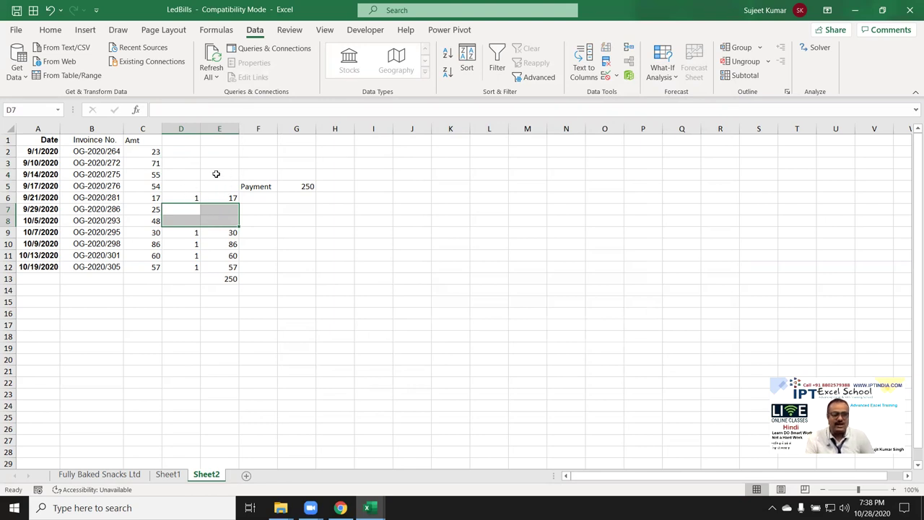
# - Mark D6 and D9:D12 as Paid, then clear the amounts in E5:E13
pyautogui.click(189, 196)
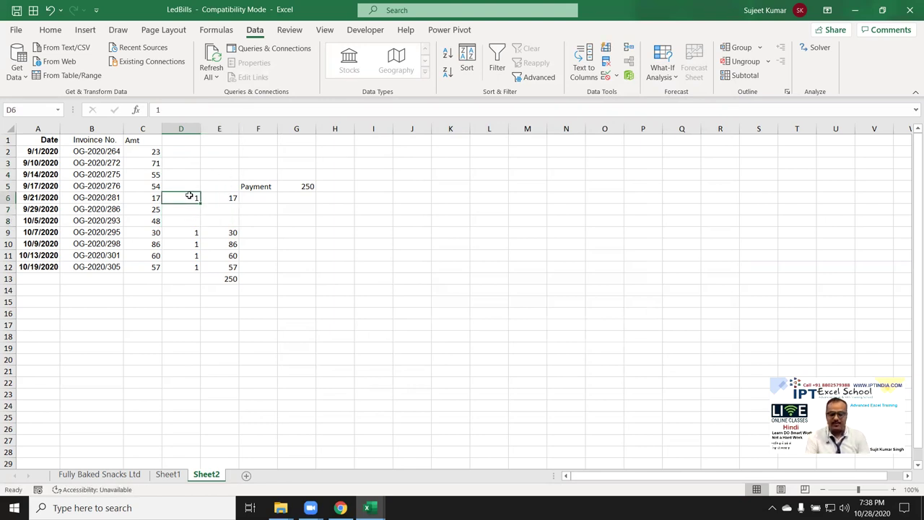
pyautogui.write('Paid')
pyautogui.press('Return')
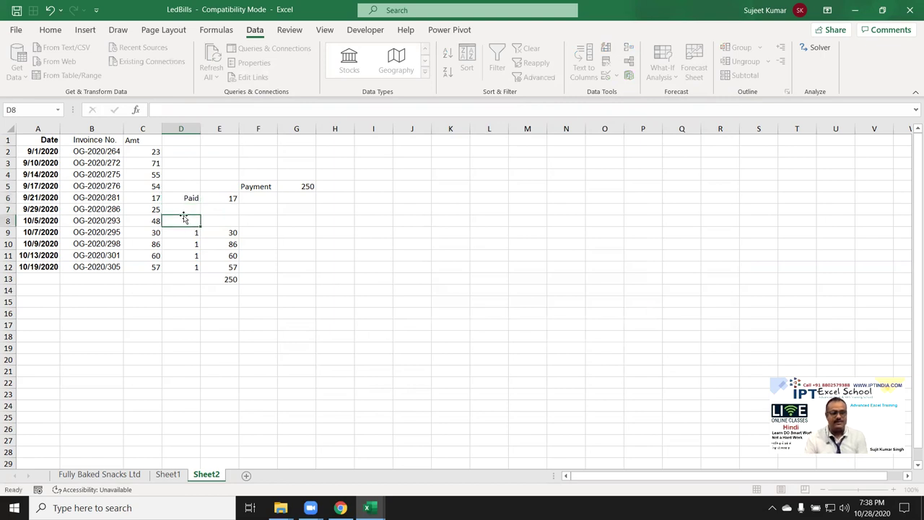
pyautogui.click(175, 198)
pyautogui.hotkey('ctrl', 'c')
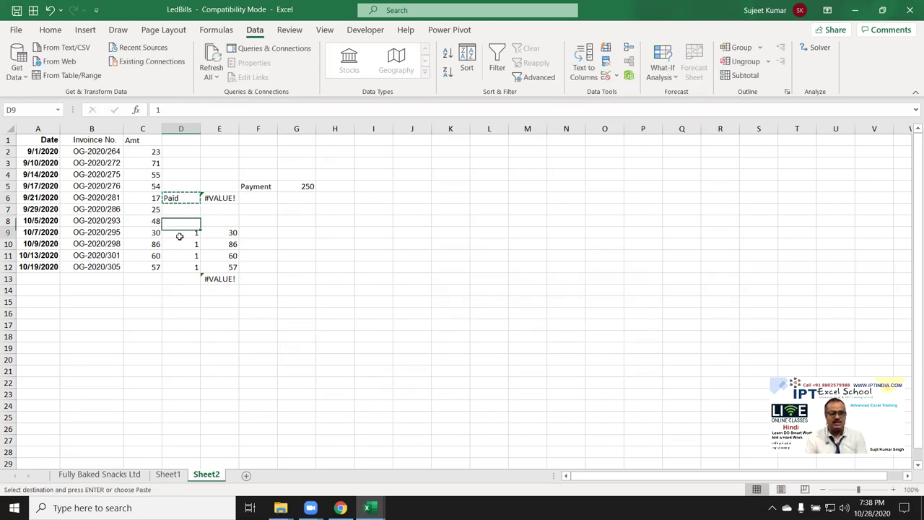
pyautogui.moveTo(183, 238); pyautogui.dragTo(188, 266)
pyautogui.hotkey('ctrl', 'v')
pyautogui.press('Escape')
pyautogui.moveTo(210, 187); pyautogui.dragTo(217, 279)
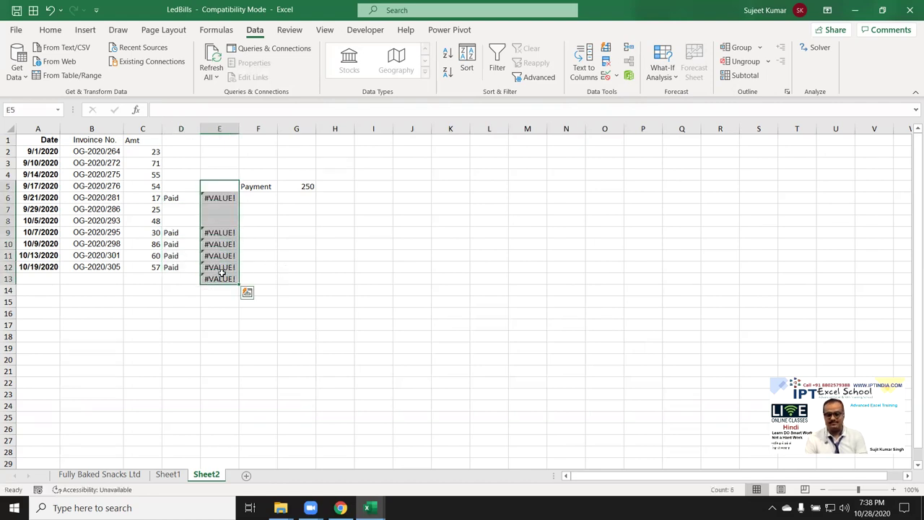
pyautogui.press('Delete')
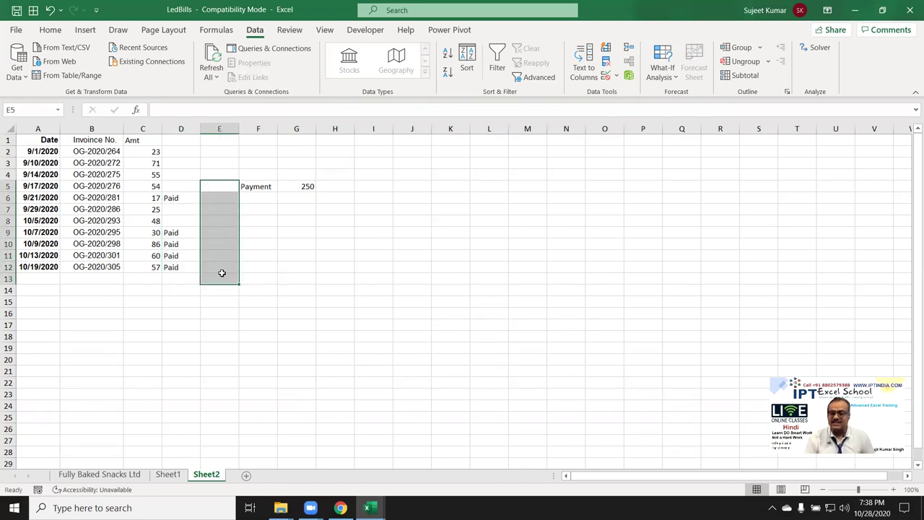
# - Clear the old helper values D4:E15 on the Fully Baked Snacks Ltd sheet, then return to Sheet2
pyautogui.click(109, 474)
pyautogui.click(439, 208)
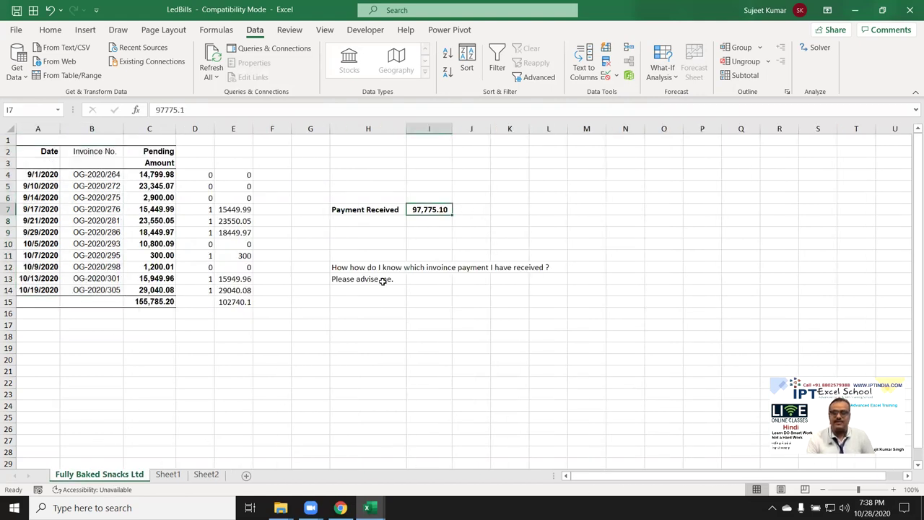
pyautogui.click(203, 174)
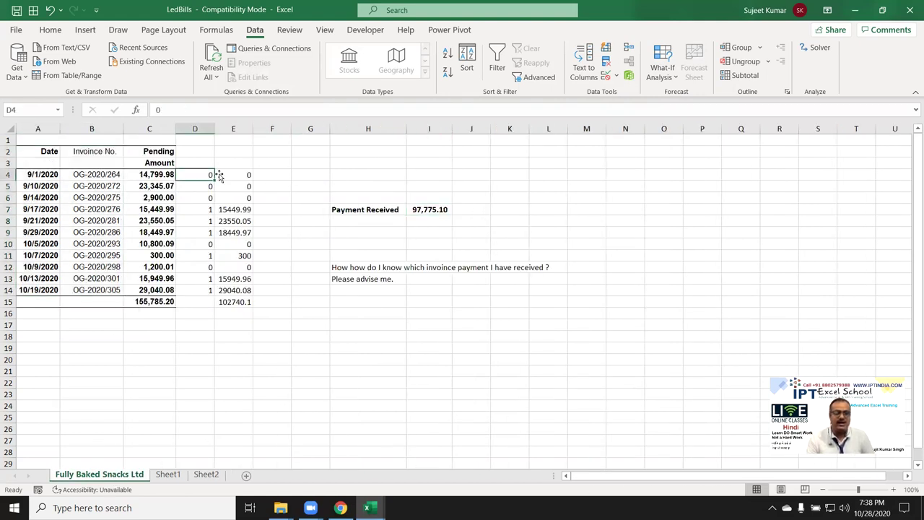
pyautogui.moveTo(197, 172); pyautogui.dragTo(242, 299)
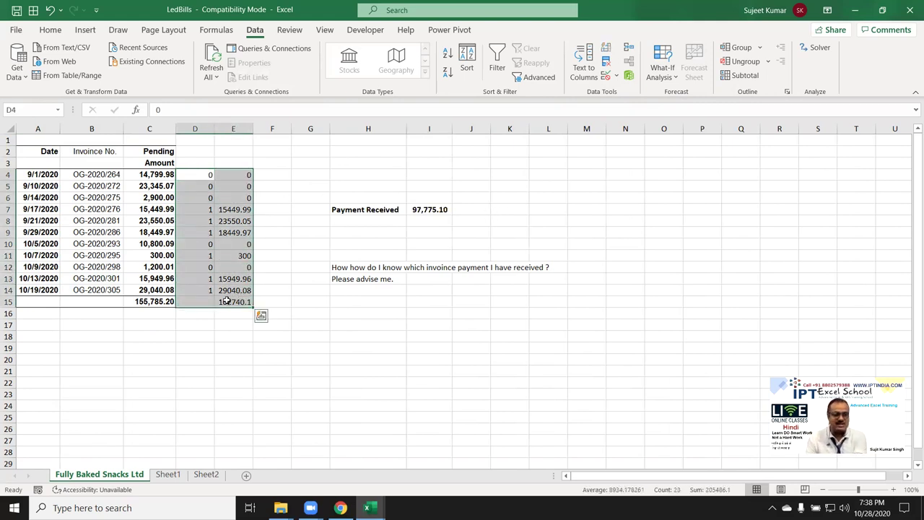
pyautogui.press('Delete')
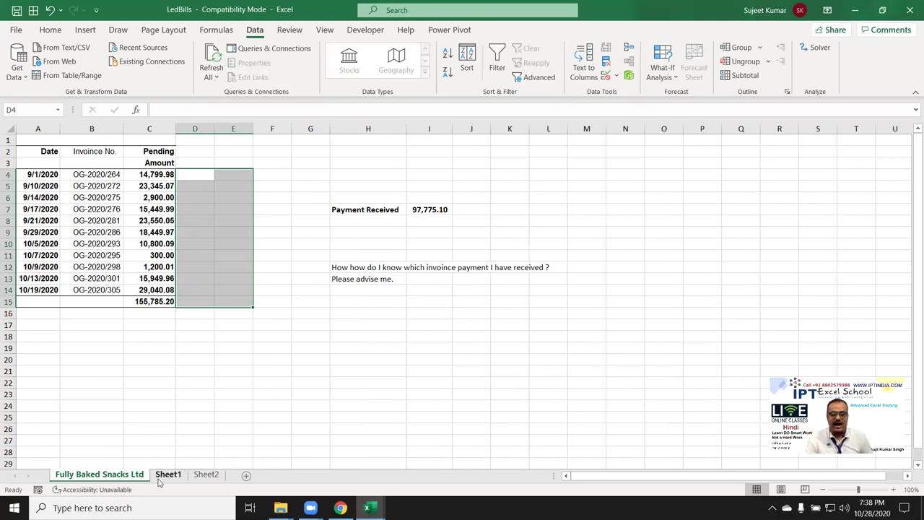
pyautogui.click(167, 476)
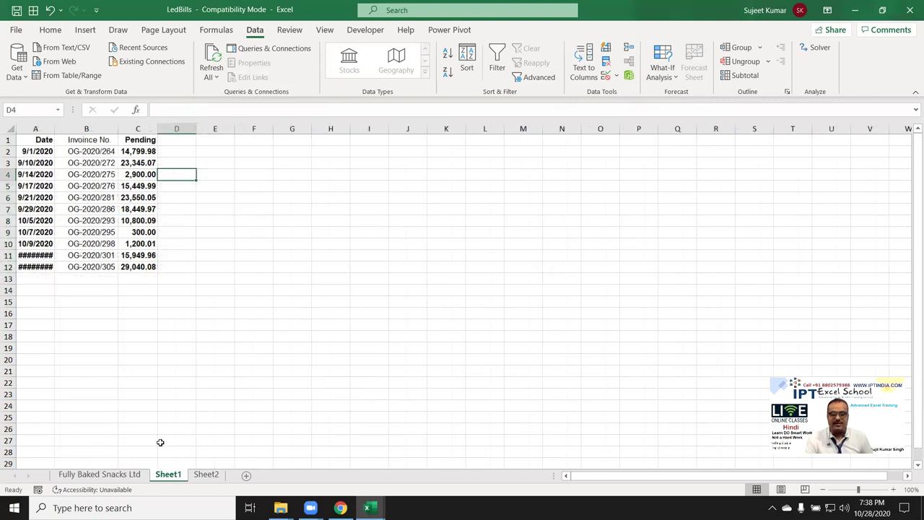
pyautogui.click(206, 475)
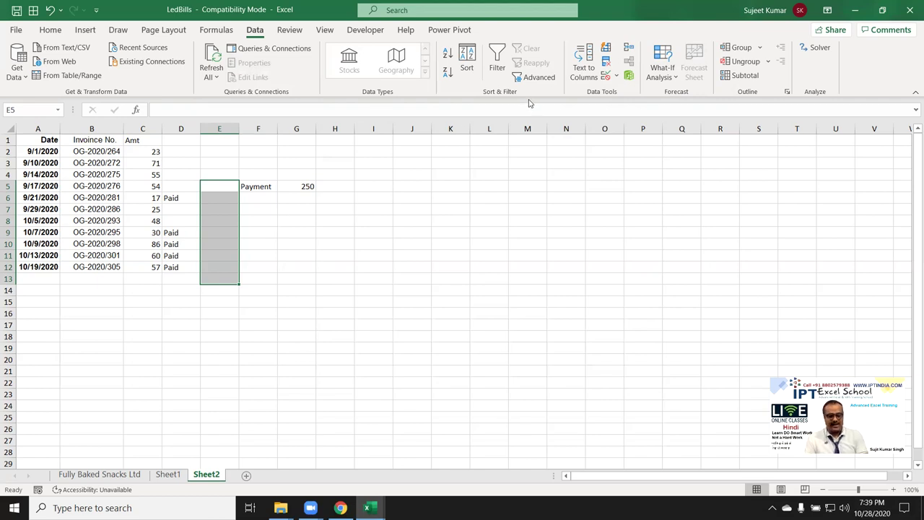
# - Minimize Excel to the desktop and highlight the wallpaper's phone number and website
pyautogui.press('super+d')
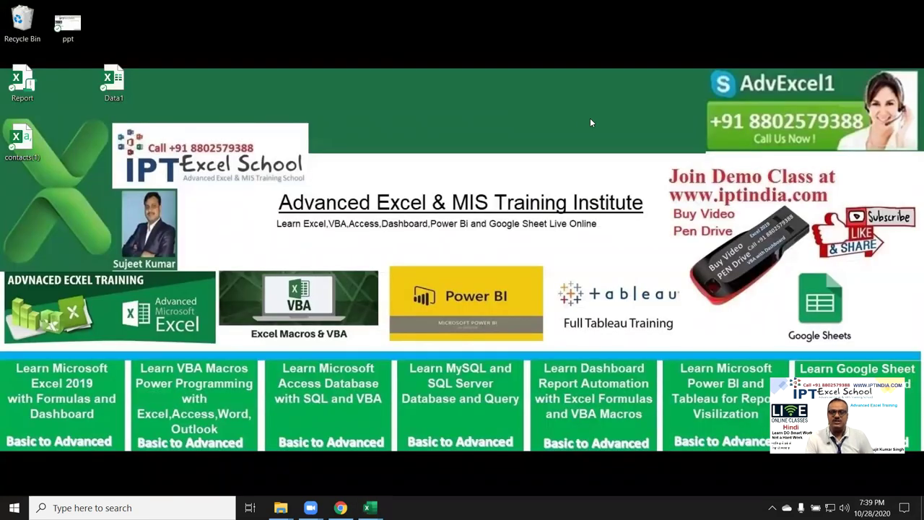
pyautogui.moveTo(712, 99); pyautogui.dragTo(866, 135)
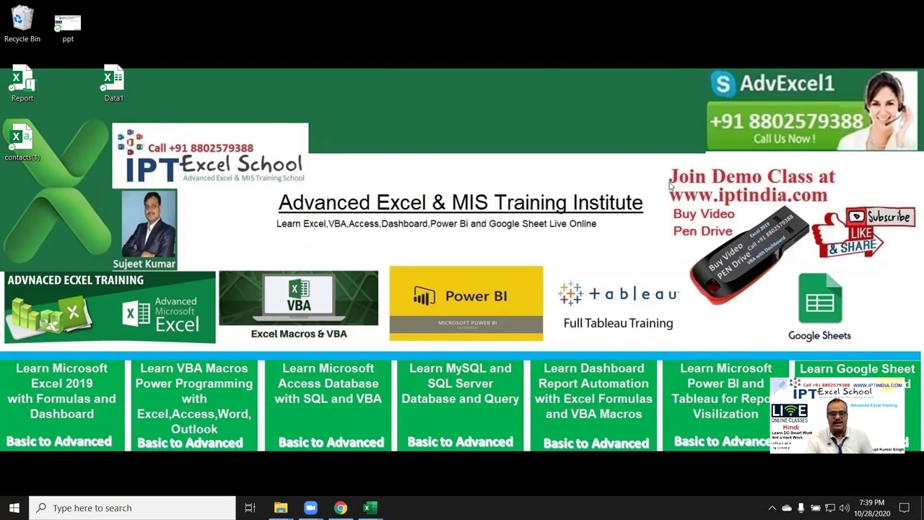
pyautogui.moveTo(670, 192); pyautogui.dragTo(834, 206)
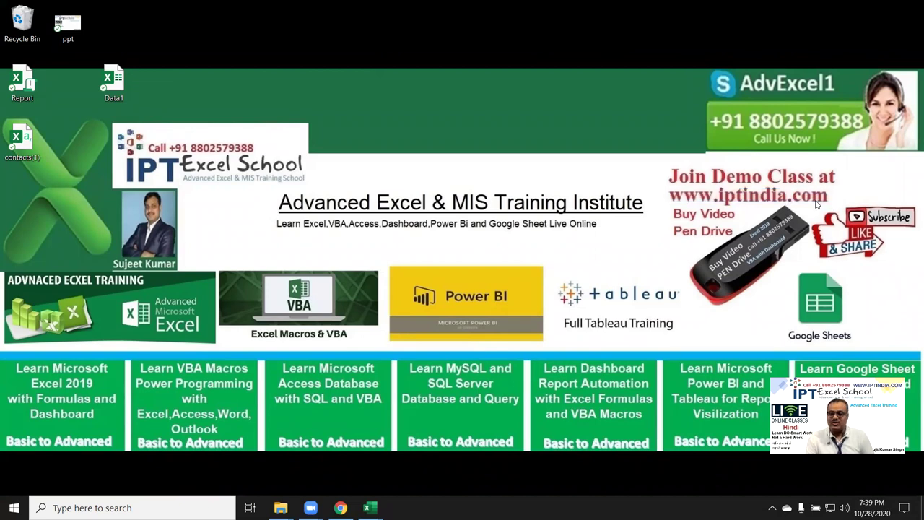